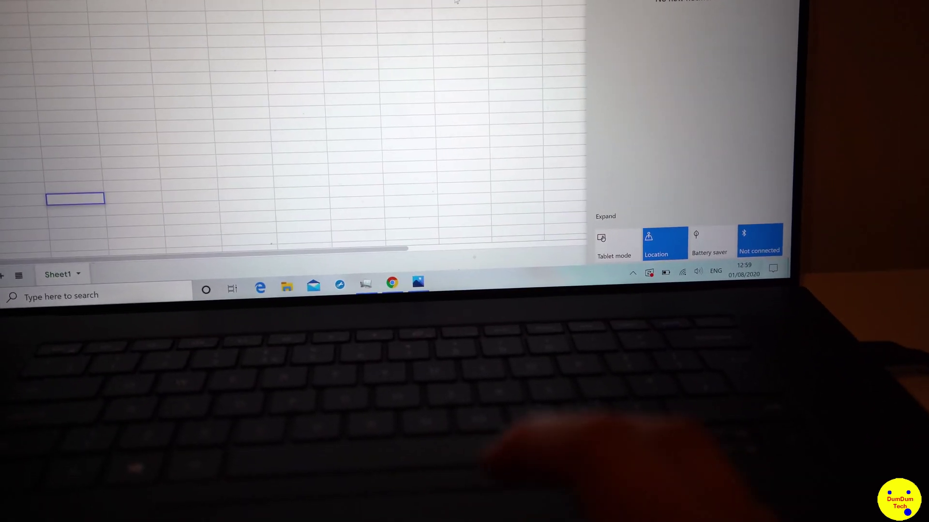
Close the notifications panel, then select a block and cells in rows 16, 24 and 28 of Sheet1.
{"action": "key", "text": "Escape"}
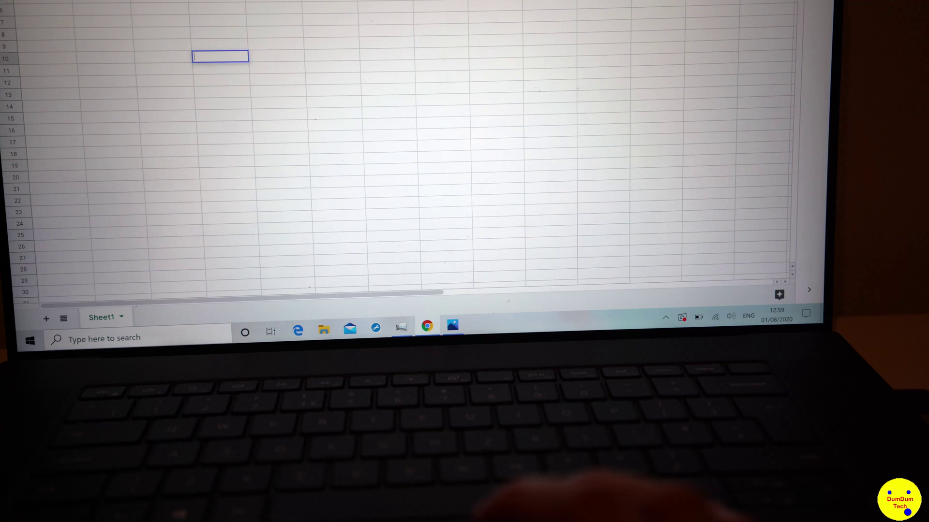
{"action": "left_click", "coordinate": [281, 6]}
{"action": "left_click_drag", "start_coordinate": [341, 124], "coordinate": [127, 153]}
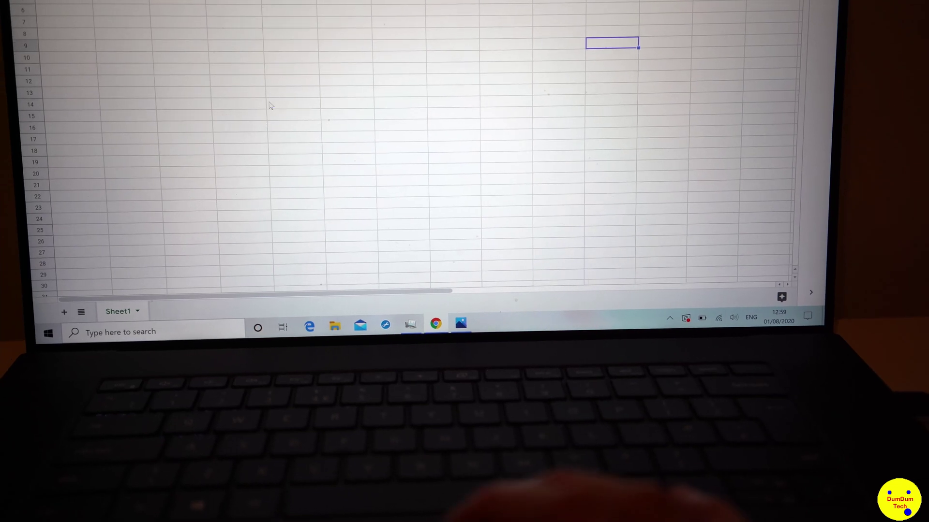
{"action": "left_click", "coordinate": [283, 95]}
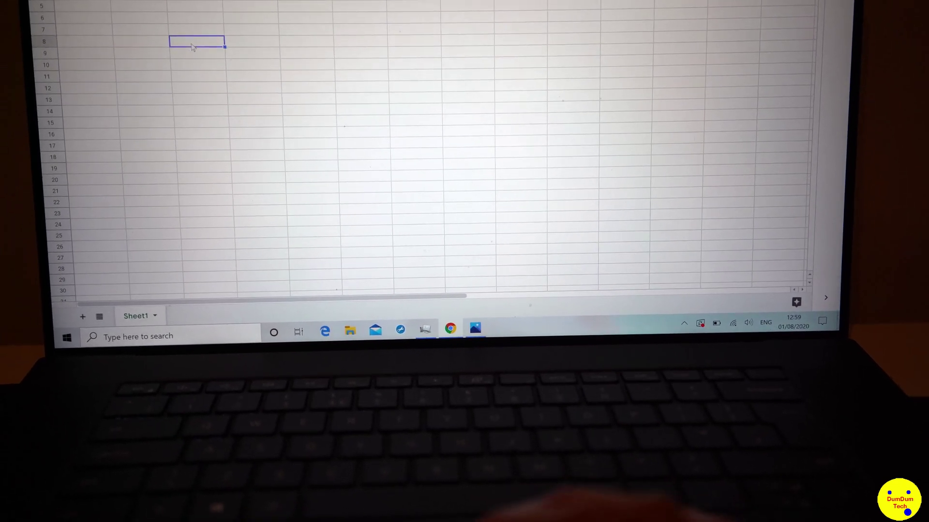
{"action": "left_click", "coordinate": [283, 256]}
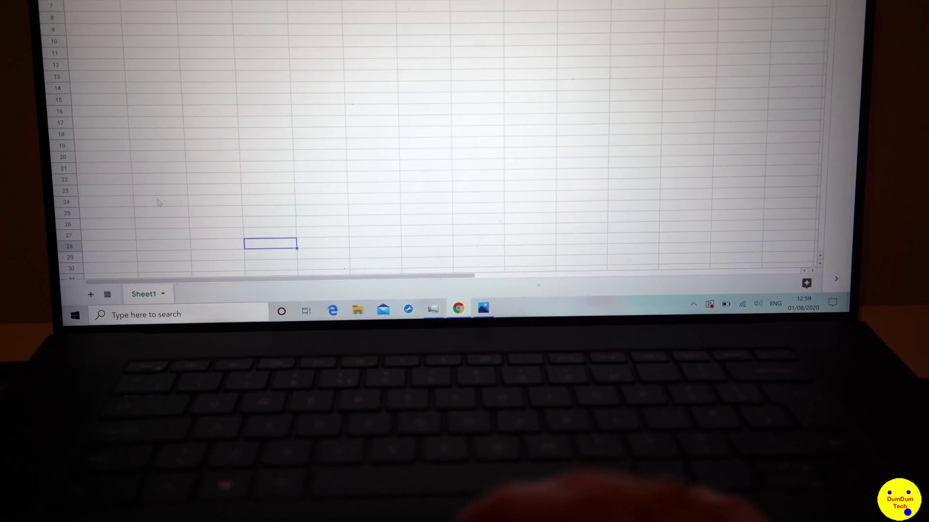
{"action": "left_click", "coordinate": [159, 204]}
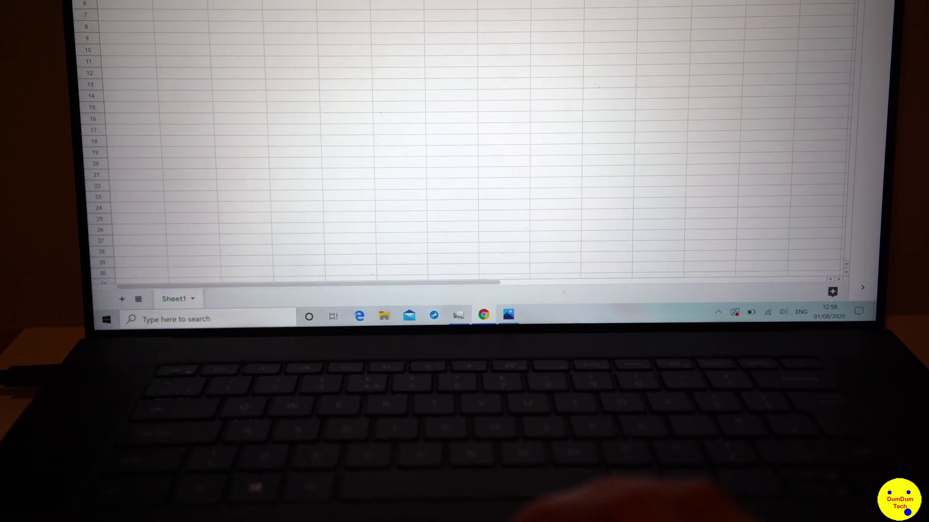
{"action": "left_click", "coordinate": [342, 122]}
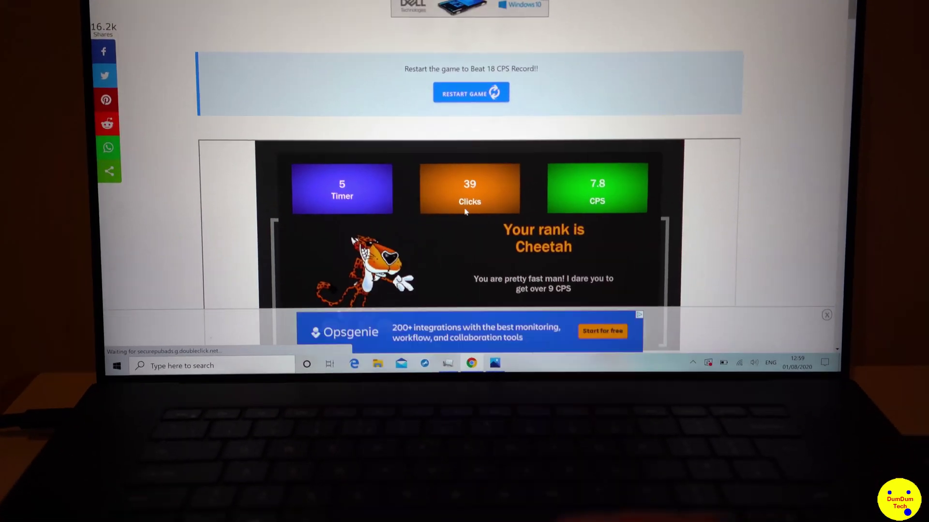
Score 35 clicks (7 CPS, Sloth) in a five-second test, then view the Mouse Accuracy Tester results.
{"action": "left_click", "coordinate": [496, 93]}
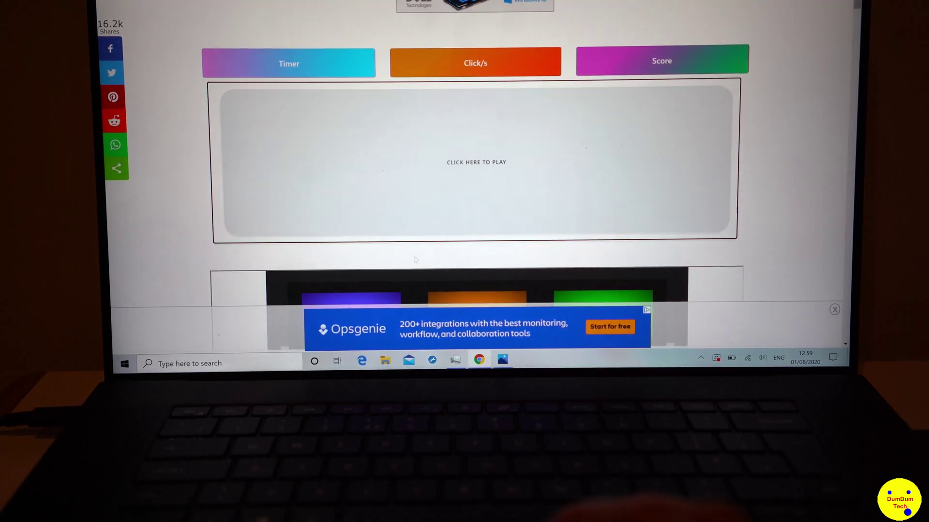
{"action": "left_click", "coordinate": [474, 253]}
{"action": "left_click", "coordinate": [474, 253]}
{"action": "left_click", "coordinate": [474, 254]}
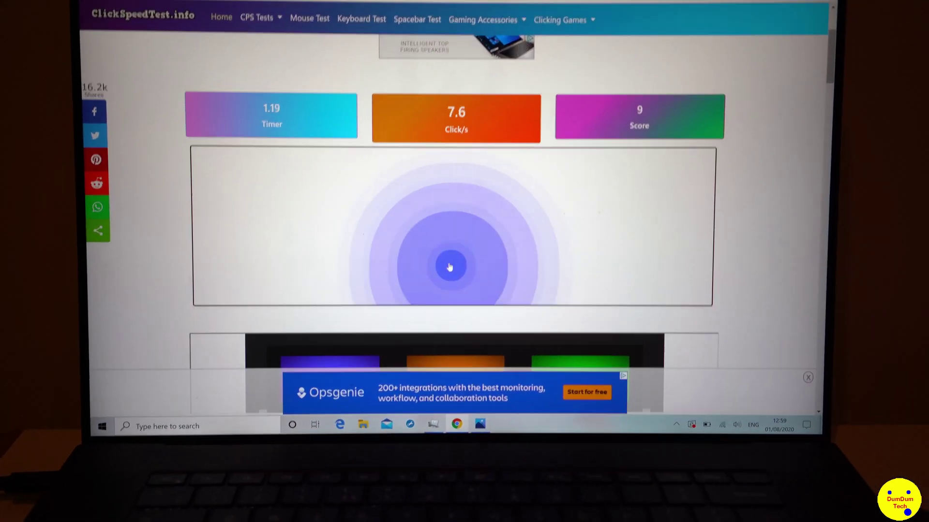
{"action": "left_click", "coordinate": [474, 254]}
{"action": "left_click", "coordinate": [474, 254]}
{"action": "left_click", "coordinate": [448, 263]}
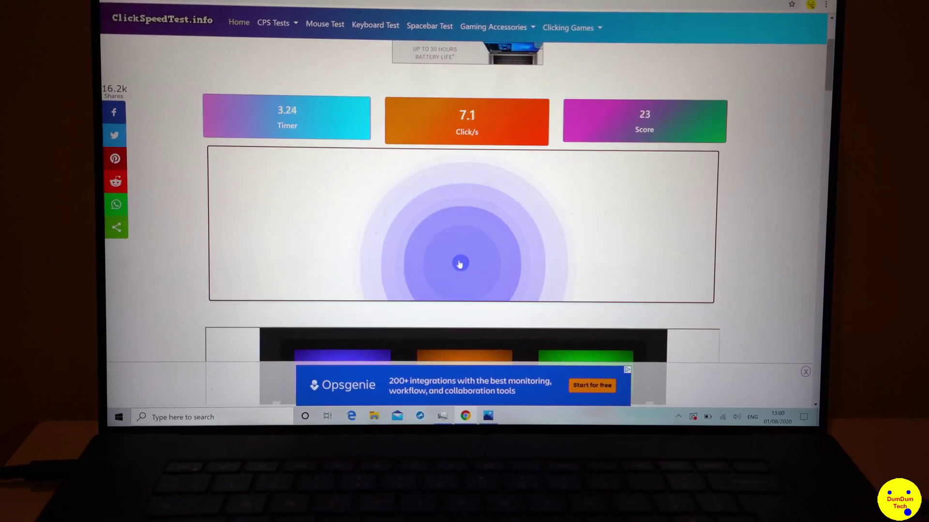
{"action": "left_click", "coordinate": [448, 263]}
{"action": "left_click", "coordinate": [448, 263]}
{"action": "left_click", "coordinate": [440, 241]}
{"action": "left_click", "coordinate": [440, 240]}
{"action": "left_click", "coordinate": [440, 240]}
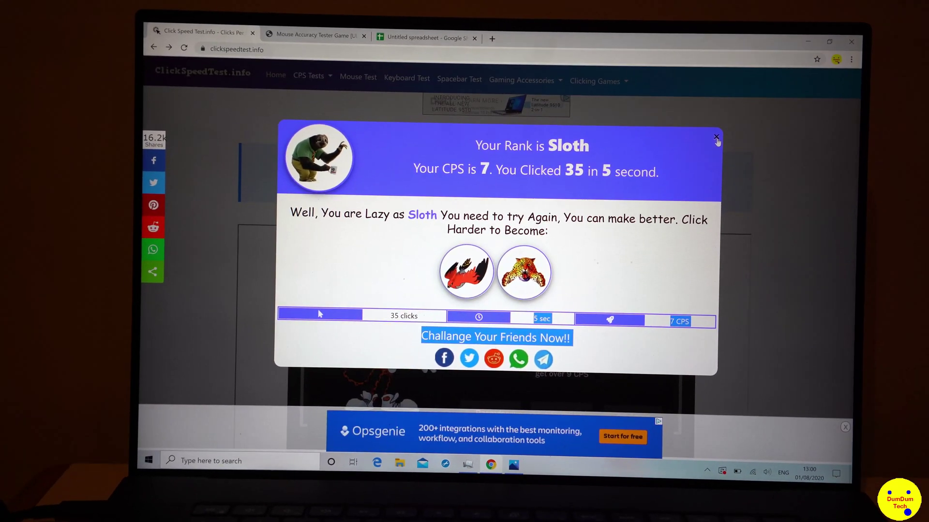
{"action": "left_click", "coordinate": [706, 136]}
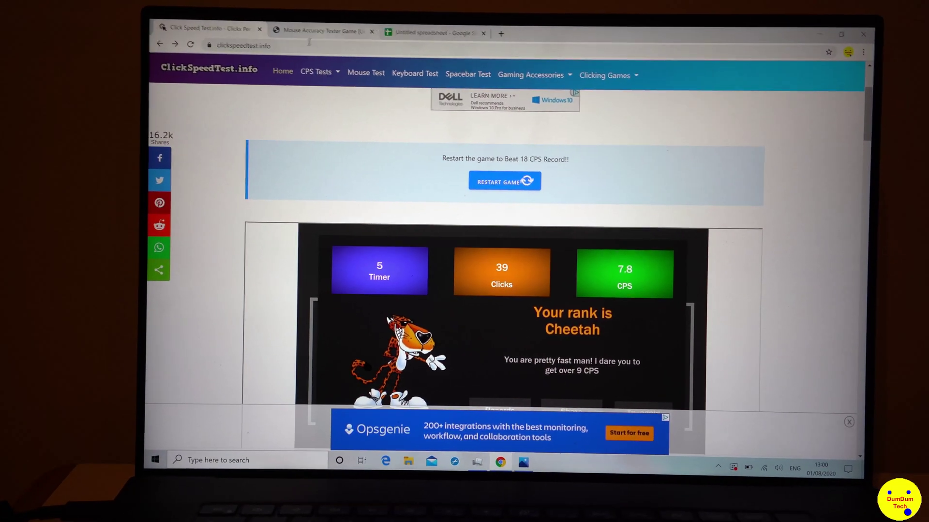
{"action": "left_click", "coordinate": [319, 32]}
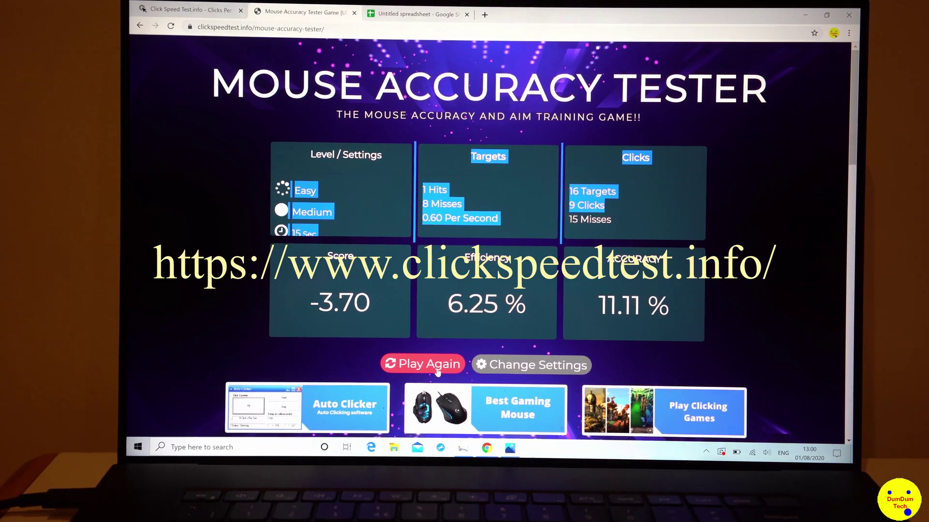
Start a fresh Mouse Accuracy Tester round with Play Again.
{"action": "left_click", "coordinate": [435, 366]}
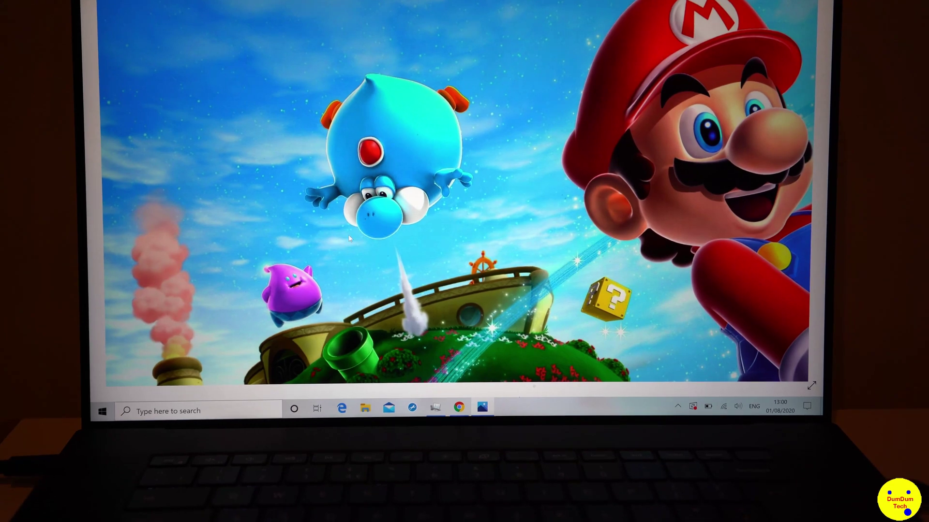
Advance to the Mario and Yoshi photo, then bring the Chrome accuracy results back to front.
{"action": "key", "text": "Right"}
{"action": "scroll", "coordinate": [348, 236], "scroll_direction": "up", "scroll_amount": 4}
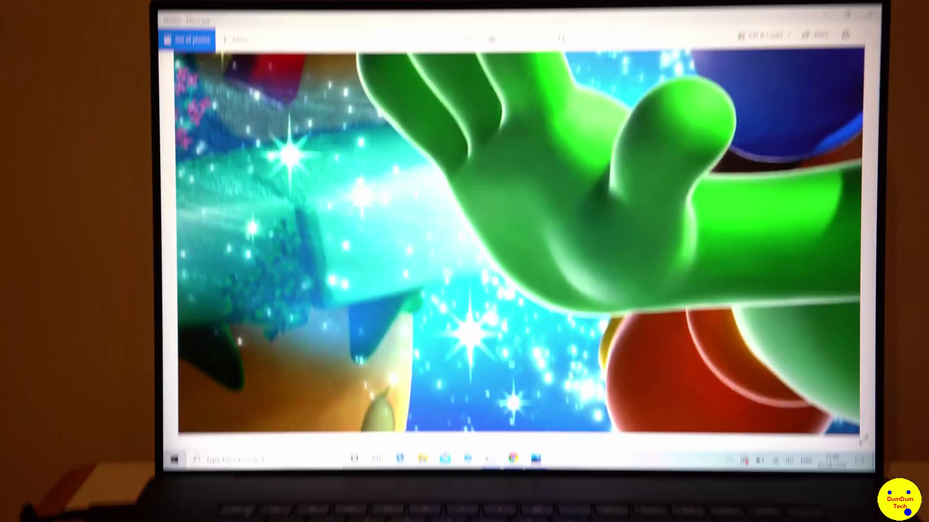
{"action": "scroll", "coordinate": [402, 210], "scroll_direction": "down", "scroll_amount": 6}
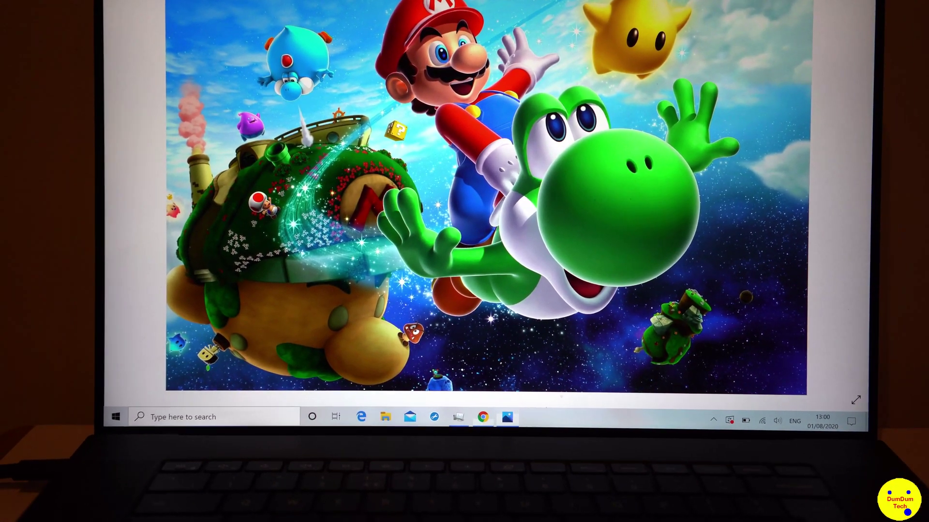
{"action": "left_click", "coordinate": [471, 436]}
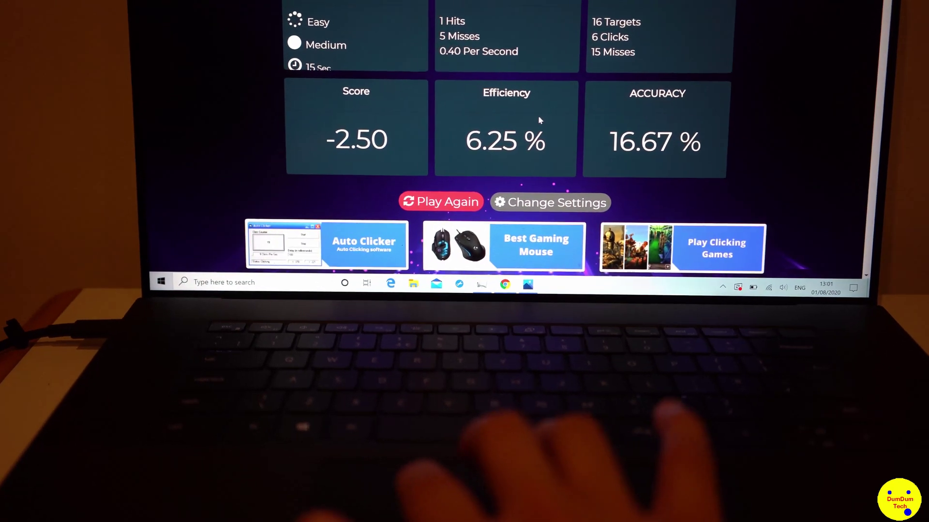
Show the desktop and restore the browser with Win+D, then briefly open and close Task View.
{"action": "key", "text": "super+d"}
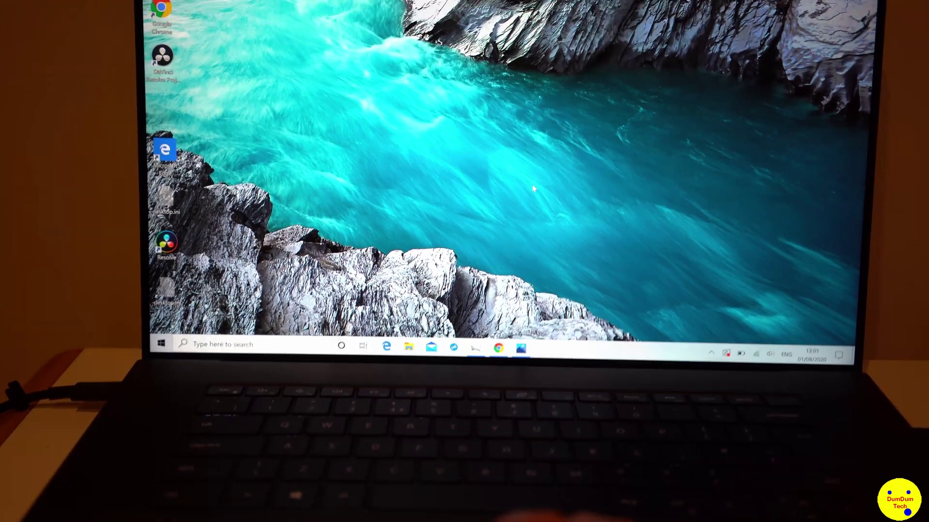
{"action": "key", "text": "super+d"}
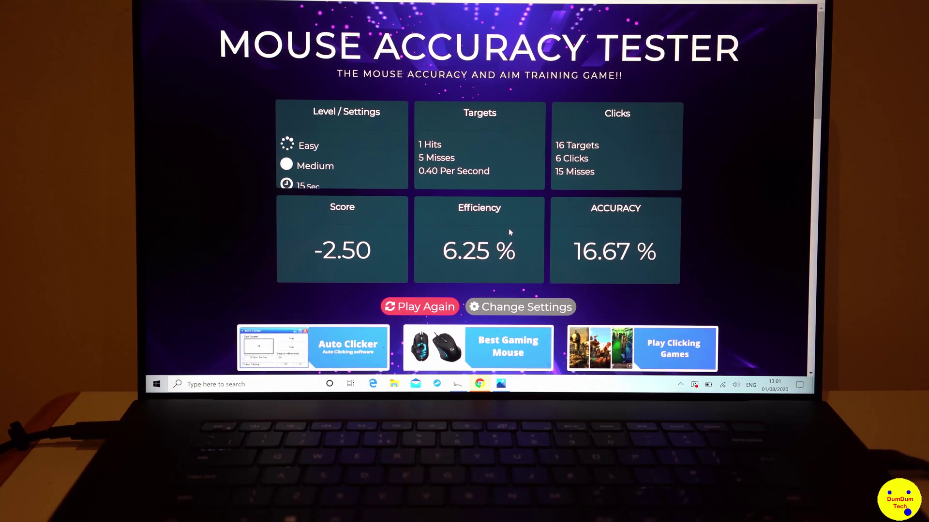
{"action": "key", "text": "super+Tab"}
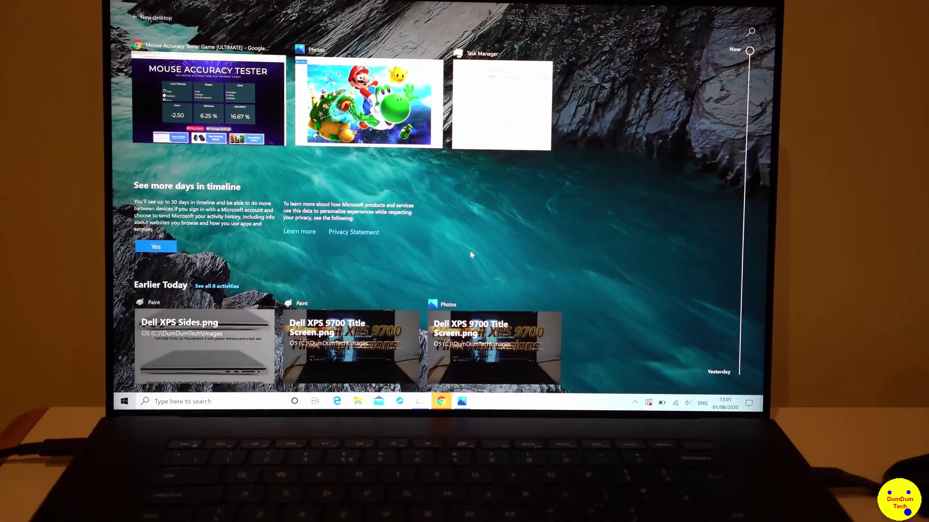
{"action": "key", "text": "Escape"}
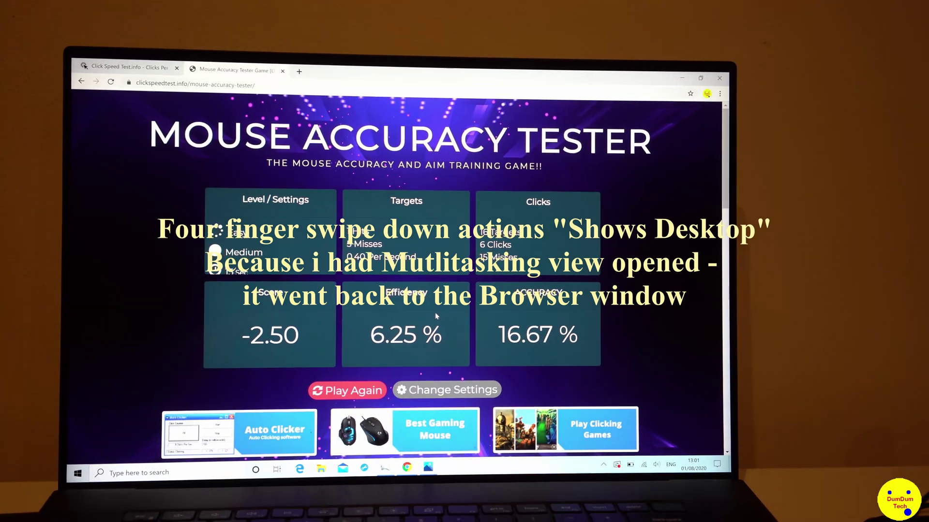
Bring Task Manager to the front with Alt+Tab.
{"action": "key", "text": "alt+Tab"}
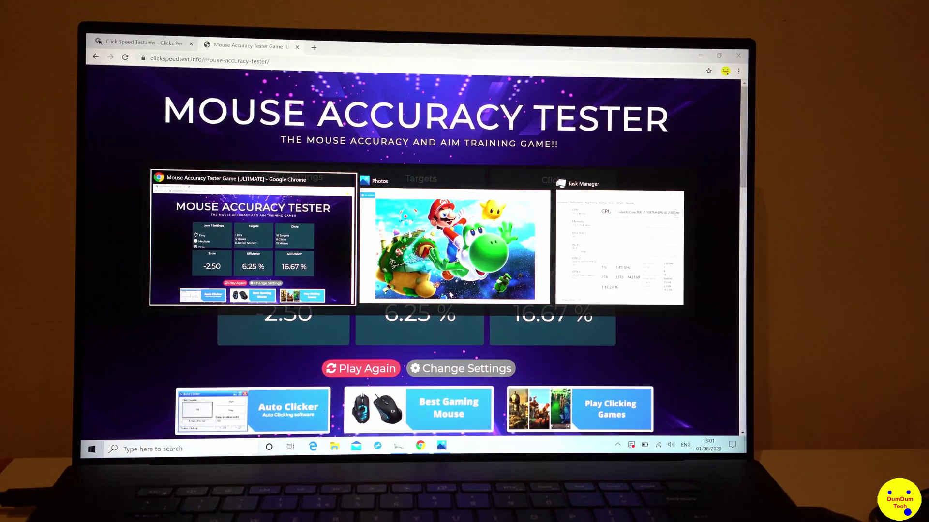
{"action": "key", "text": "Tab"}
{"action": "key", "text": "Tab"}
{"action": "key", "text": "Tab"}
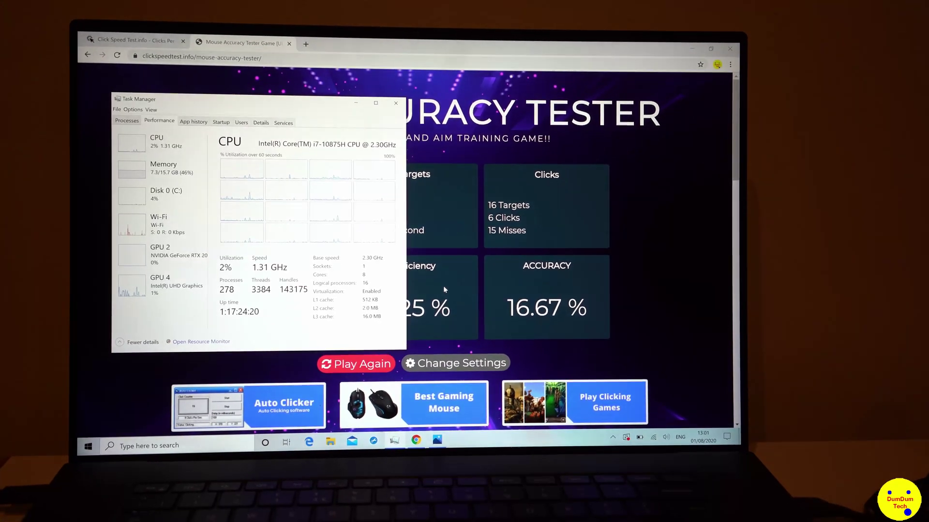
{"action": "key", "text": "alt+Tab"}
{"action": "key", "text": "Tab"}
{"action": "key", "text": "Tab"}
Alt+Tab between the accuracy results and Task Manager, ending on the Mario photo.
{"action": "key", "text": "alt+Tab"}
{"action": "key", "text": "alt+Tab"}
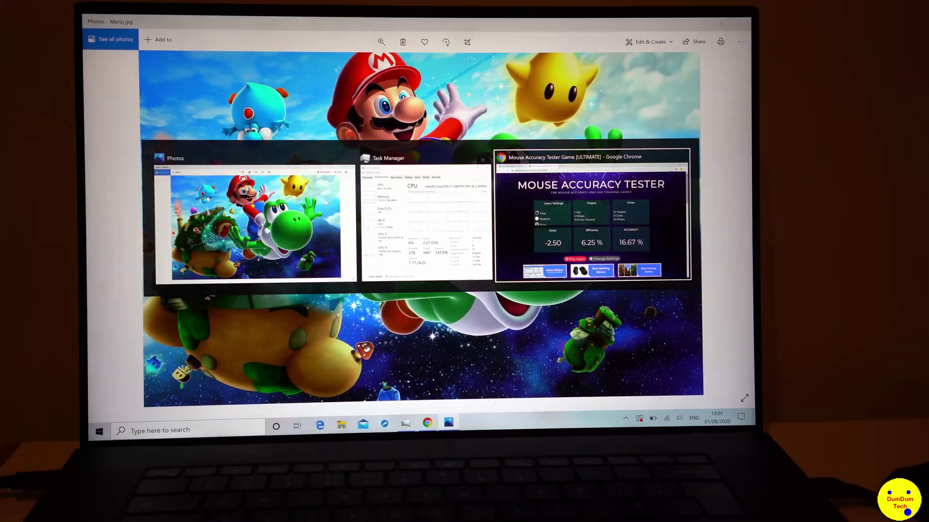
{"action": "key", "text": "Tab"}
{"action": "key", "text": "Tab"}
{"action": "key", "text": "alt+Tab"}
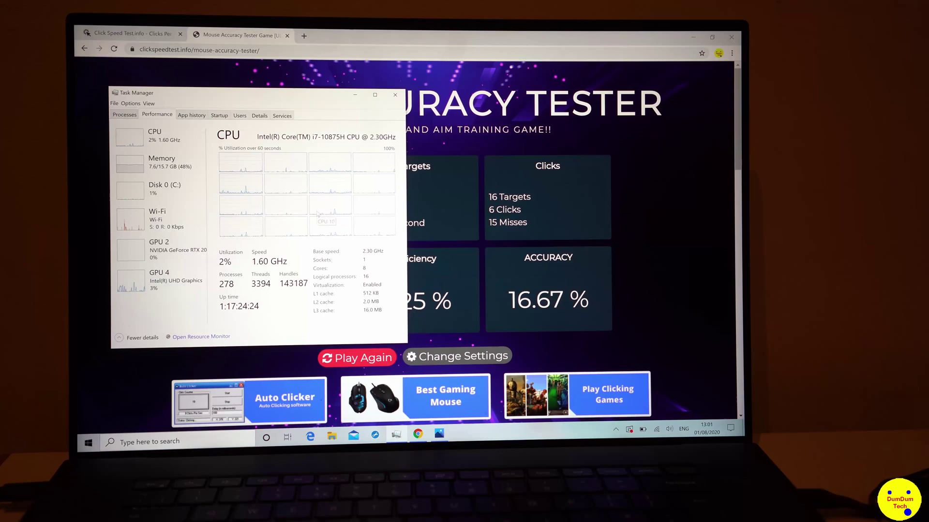
{"action": "key", "text": "alt+Tab"}
{"action": "key", "text": "alt+Tab"}
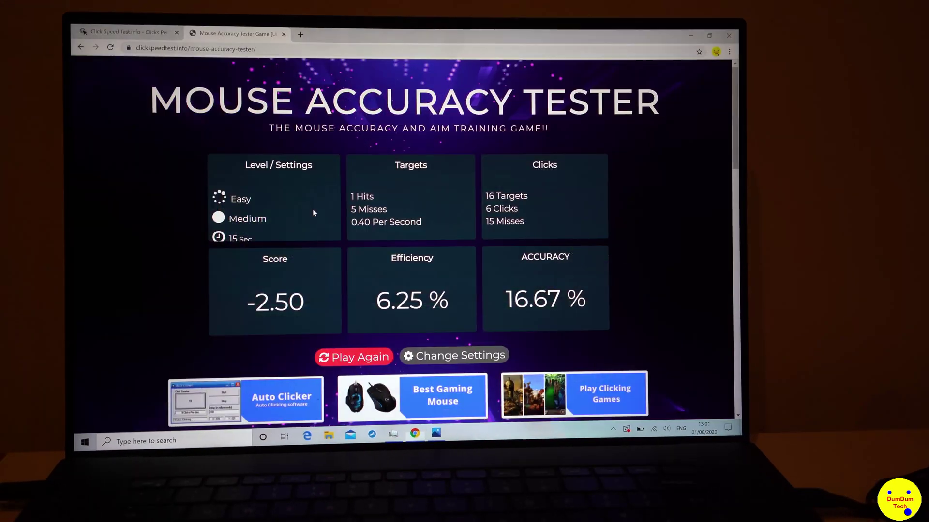
{"action": "key", "text": "alt+Tab"}
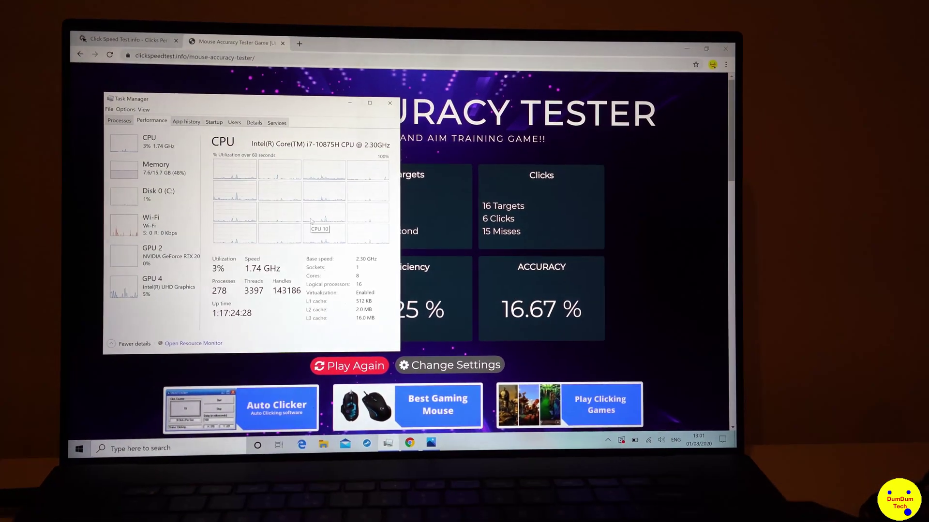
{"action": "key", "text": "alt+Tab"}
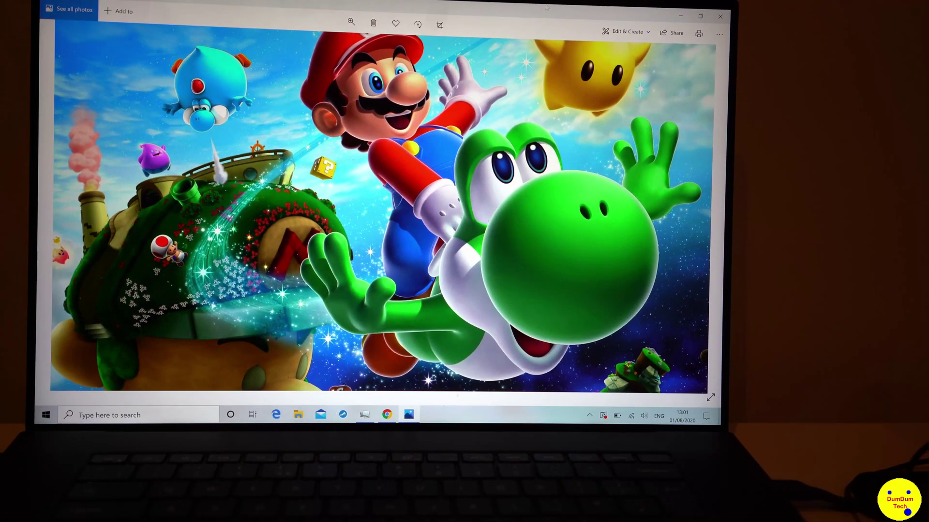
{"action": "key", "text": "alt+Tab"}
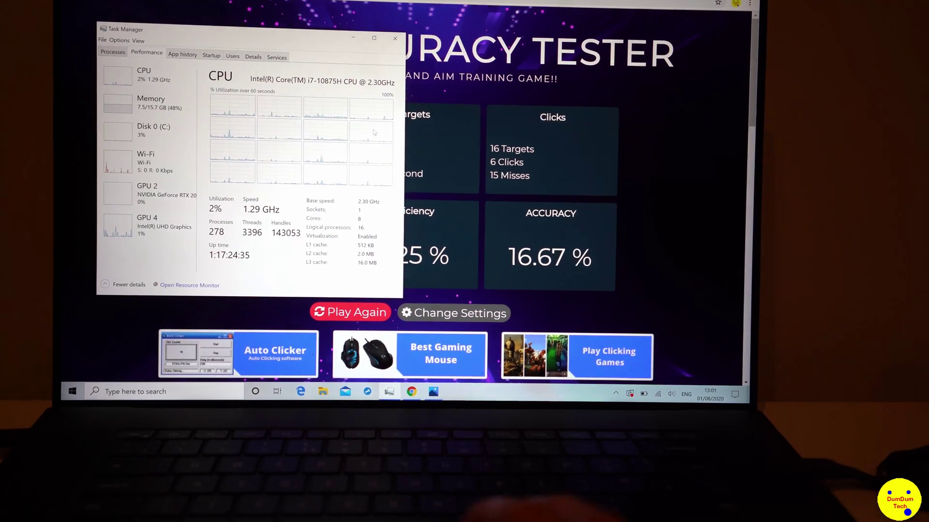
{"action": "scroll", "coordinate": [439, 176], "scroll_direction": "down", "scroll_amount": 4}
{"action": "scroll", "coordinate": [439, 176], "scroll_direction": "up", "scroll_amount": 4}
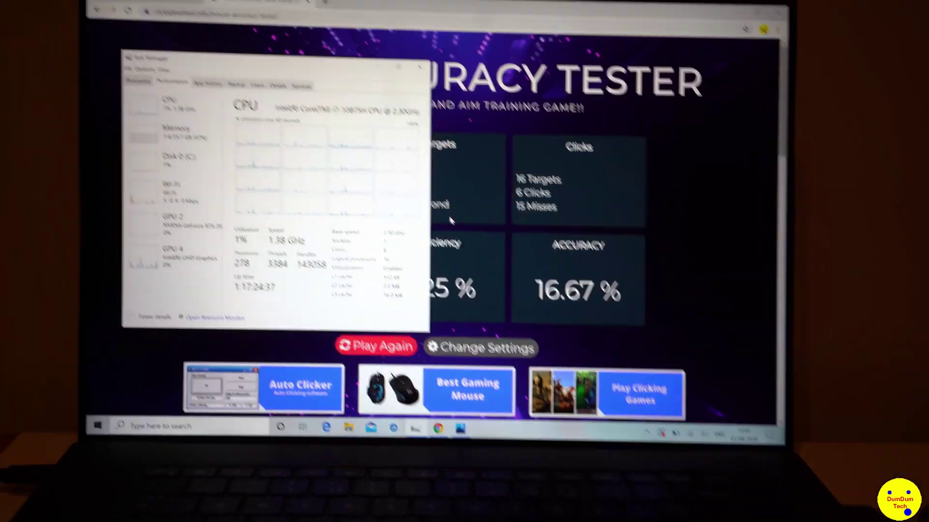
{"action": "scroll", "coordinate": [450, 221], "scroll_direction": "down", "scroll_amount": 4}
{"action": "scroll", "coordinate": [450, 221], "scroll_direction": "down", "scroll_amount": 5}
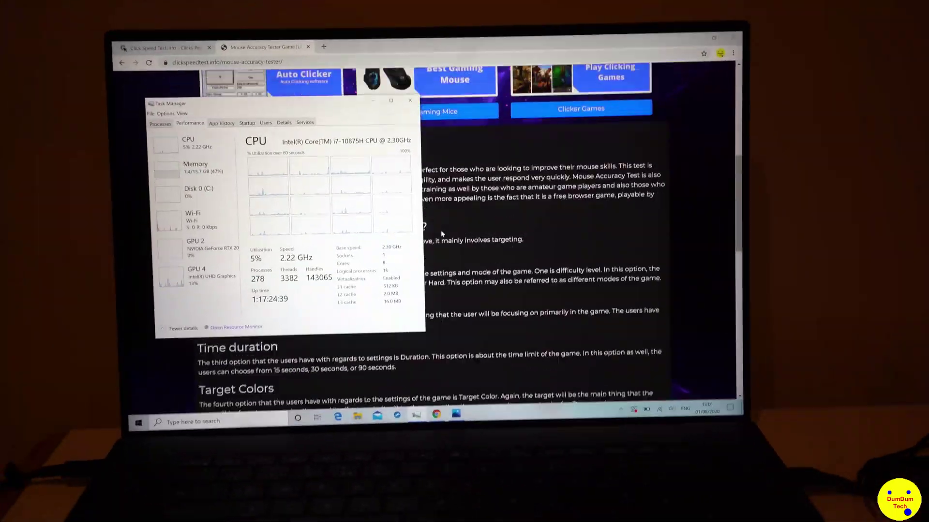
{"action": "scroll", "coordinate": [441, 232], "scroll_direction": "down", "scroll_amount": 4}
{"action": "scroll", "coordinate": [441, 232], "scroll_direction": "up", "scroll_amount": 8}
{"action": "scroll", "coordinate": [476, 160], "scroll_direction": "up", "scroll_amount": 4}
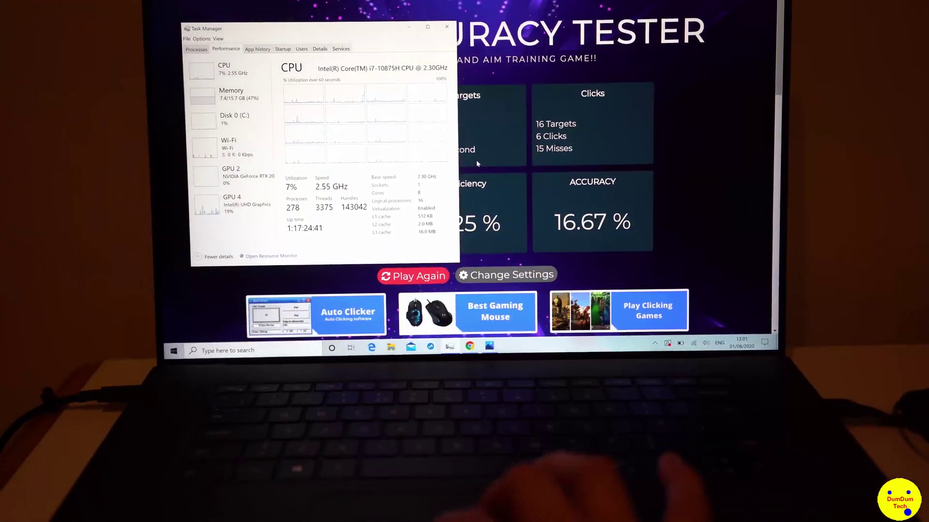
{"action": "scroll", "coordinate": [487, 163], "scroll_direction": "down", "scroll_amount": 5}
{"action": "scroll", "coordinate": [493, 181], "scroll_direction": "down", "scroll_amount": 4}
{"action": "scroll", "coordinate": [498, 196], "scroll_direction": "down", "scroll_amount": 4}
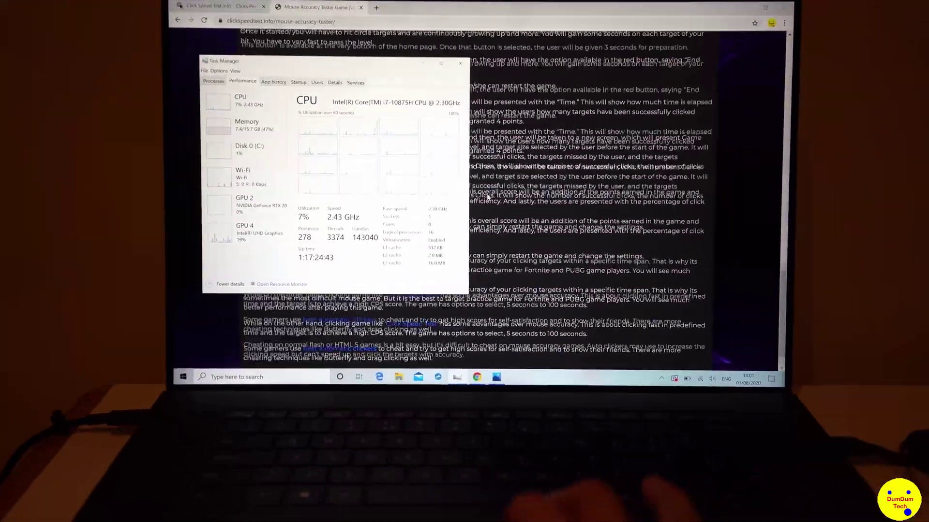
{"action": "scroll", "coordinate": [496, 193], "scroll_direction": "up", "scroll_amount": 8}
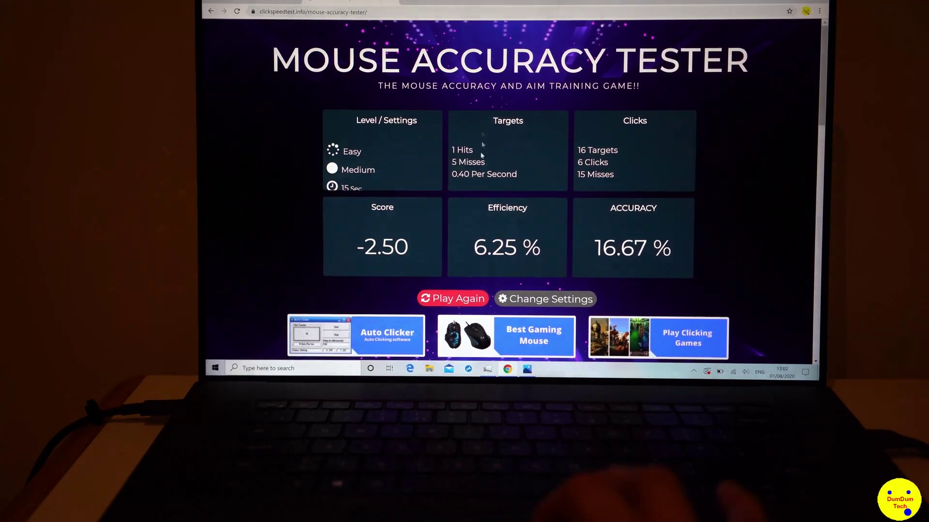
{"action": "scroll", "coordinate": [482, 148], "scroll_direction": "down", "scroll_amount": 4}
{"action": "scroll", "coordinate": [482, 148], "scroll_direction": "down", "scroll_amount": 4}
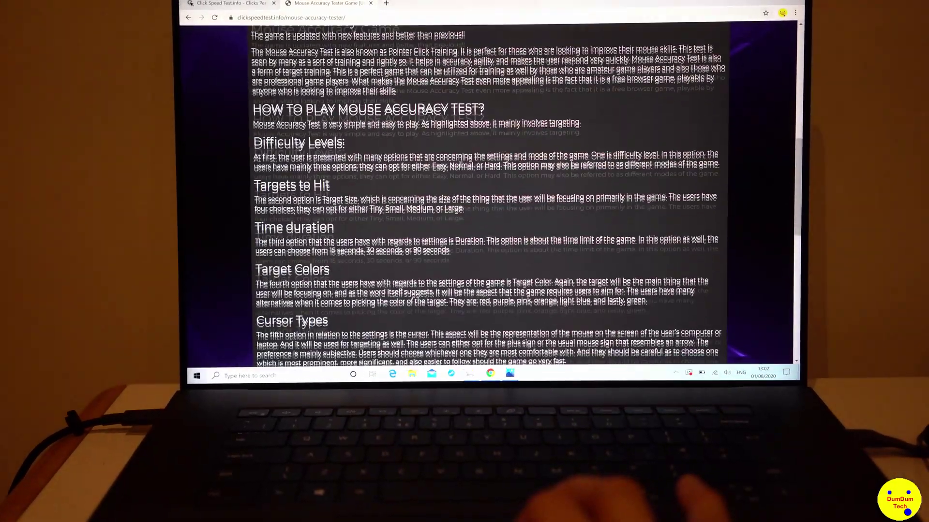
{"action": "scroll", "coordinate": [482, 148], "scroll_direction": "down", "scroll_amount": 4}
{"action": "scroll", "coordinate": [482, 159], "scroll_direction": "down", "scroll_amount": 5}
{"action": "scroll", "coordinate": [480, 189], "scroll_direction": "down", "scroll_amount": 2}
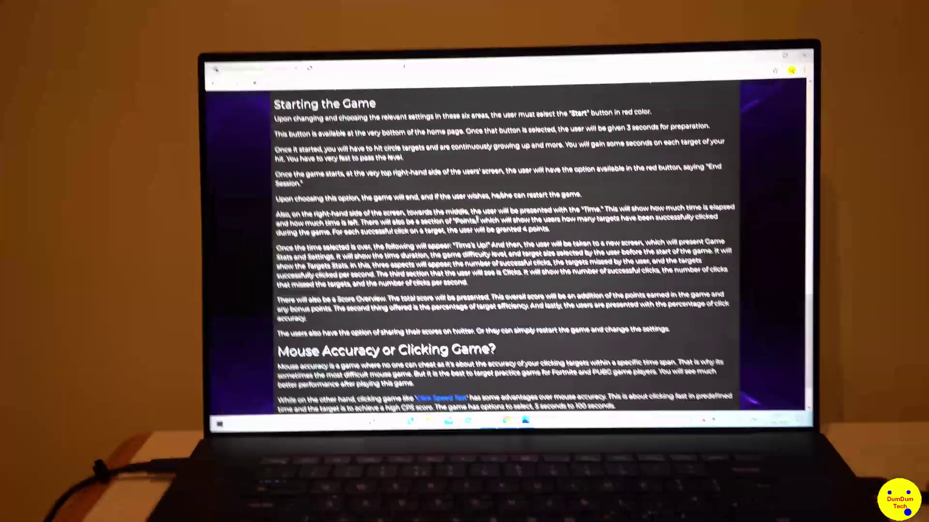
{"action": "right_click", "coordinate": [473, 234]}
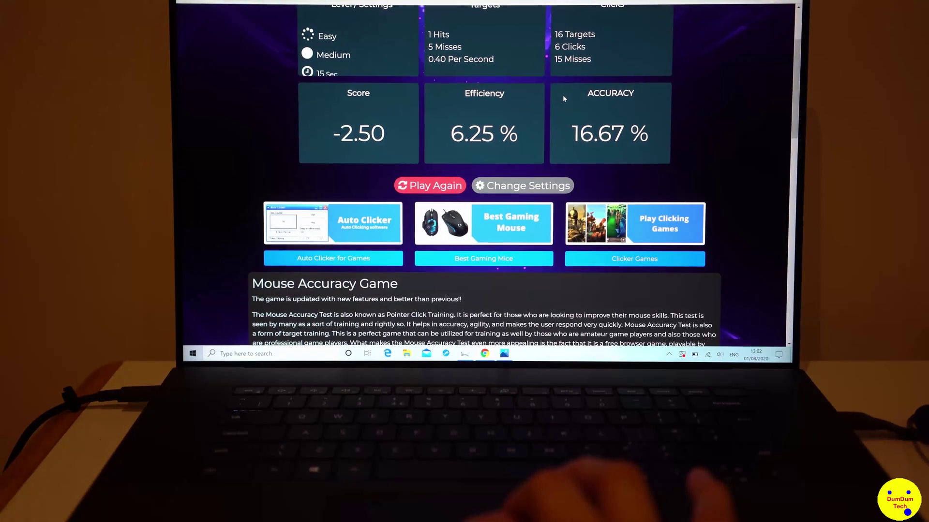
{"action": "scroll", "coordinate": [562, 95], "scroll_direction": "down", "scroll_amount": 3}
{"action": "scroll", "coordinate": [562, 95], "scroll_direction": "up", "scroll_amount": 6}
{"action": "scroll", "coordinate": [566, 89], "scroll_direction": "down", "scroll_amount": 5}
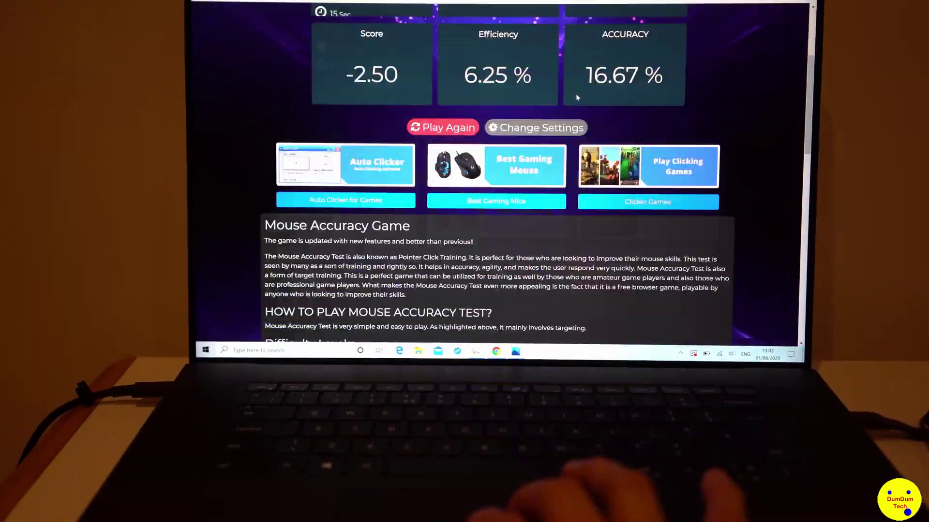
{"action": "scroll", "coordinate": [567, 90], "scroll_direction": "down", "scroll_amount": 5}
{"action": "scroll", "coordinate": [567, 89], "scroll_direction": "down", "scroll_amount": 5}
{"action": "scroll", "coordinate": [567, 89], "scroll_direction": "up", "scroll_amount": 3}
{"action": "scroll", "coordinate": [560, 88], "scroll_direction": "up", "scroll_amount": 5}
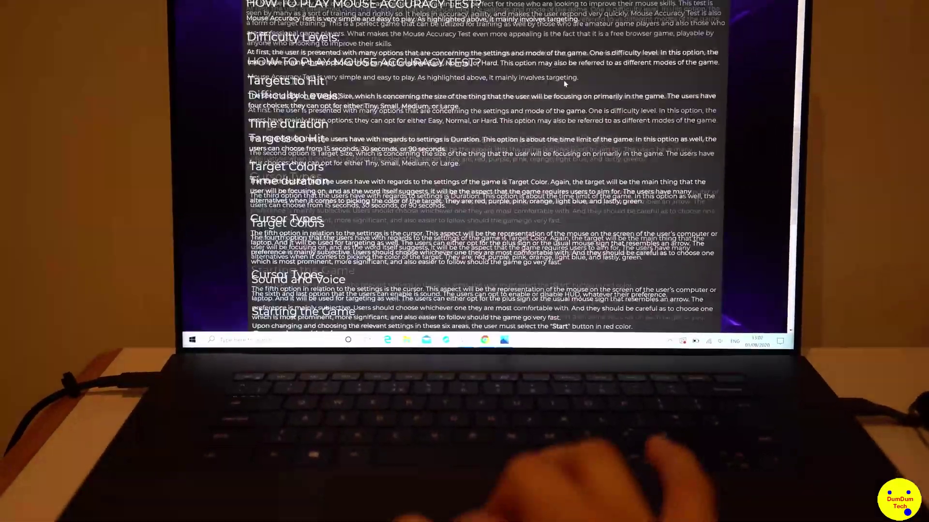
{"action": "scroll", "coordinate": [560, 88], "scroll_direction": "up", "scroll_amount": 5}
{"action": "scroll", "coordinate": [564, 80], "scroll_direction": "down", "scroll_amount": 3}
{"action": "scroll", "coordinate": [564, 71], "scroll_direction": "down", "scroll_amount": 4}
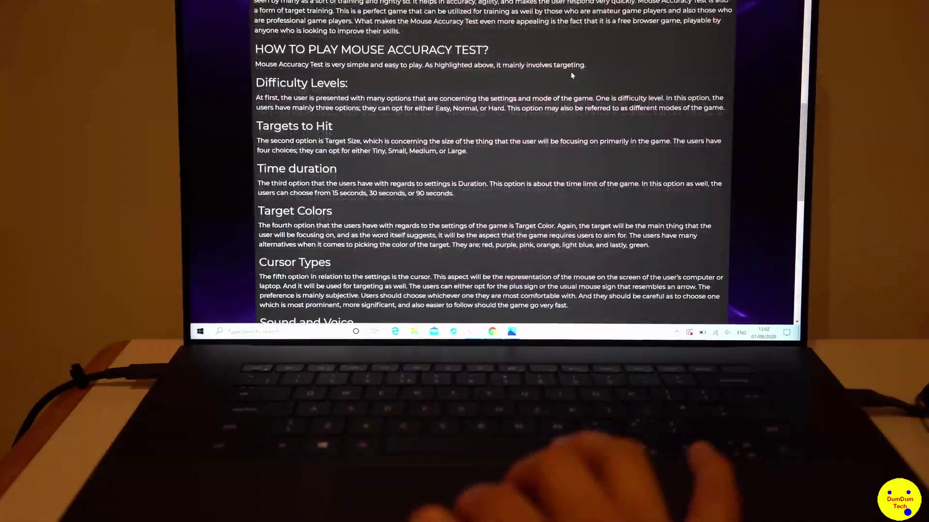
{"action": "scroll", "coordinate": [570, 70], "scroll_direction": "down", "scroll_amount": 3}
{"action": "scroll", "coordinate": [571, 70], "scroll_direction": "down", "scroll_amount": 3}
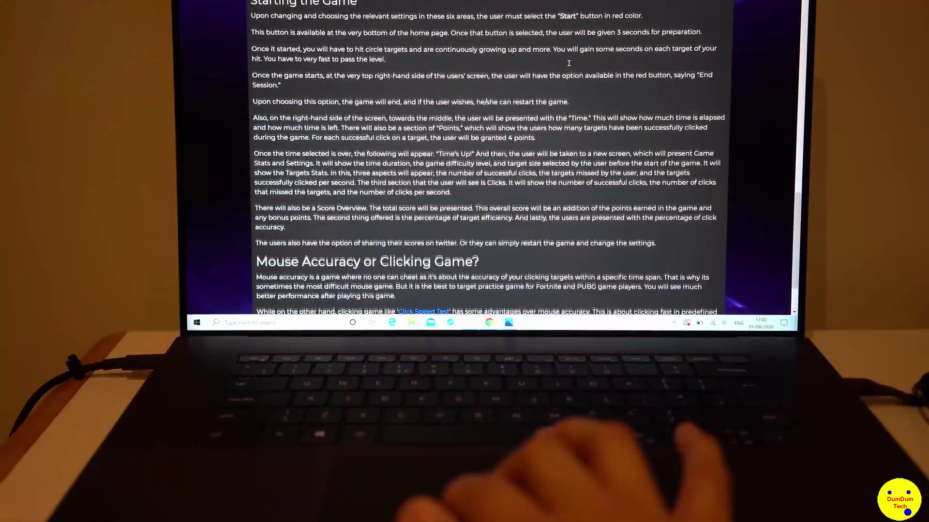
{"action": "scroll", "coordinate": [571, 70], "scroll_direction": "down", "scroll_amount": 2}
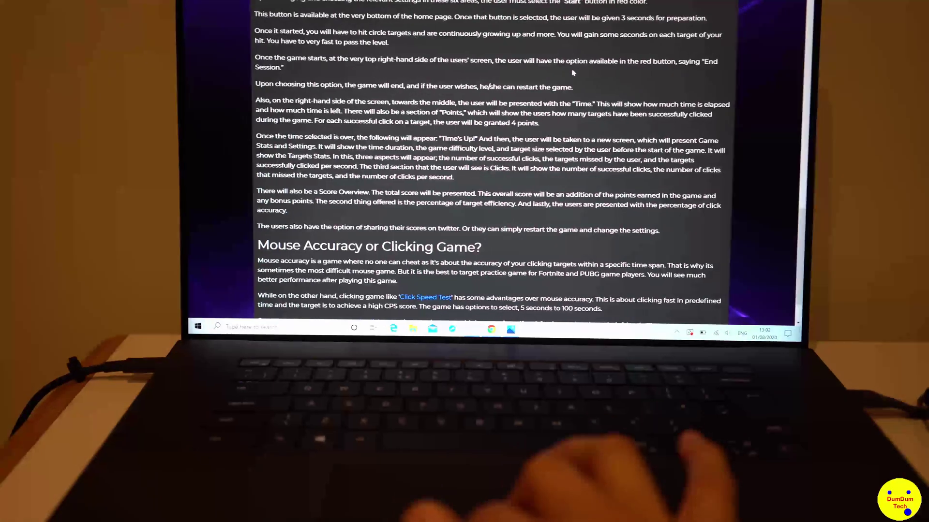
{"action": "scroll", "coordinate": [571, 72], "scroll_direction": "up", "scroll_amount": 5}
{"action": "scroll", "coordinate": [572, 72], "scroll_direction": "up", "scroll_amount": 8}
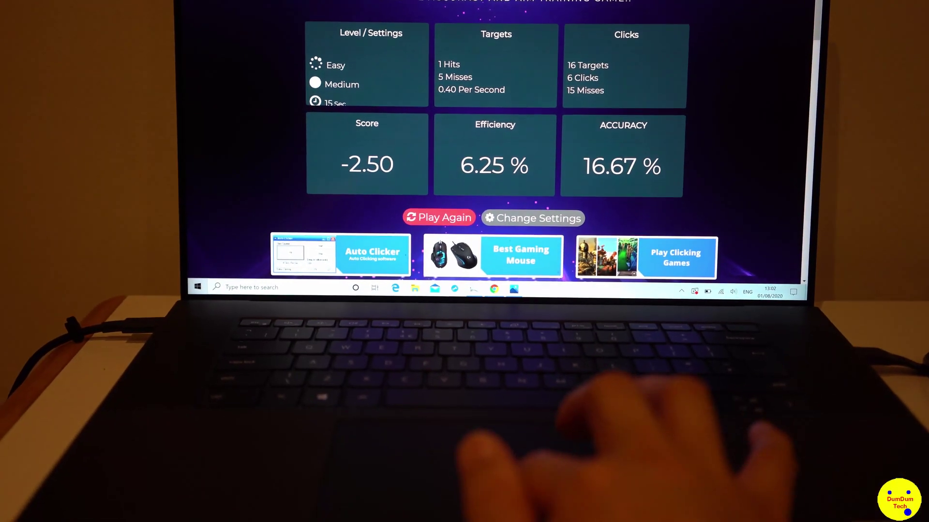
Minimise all windows with Win+D to reveal the desktop wallpaper and icons.
{"action": "key", "text": "super+d"}
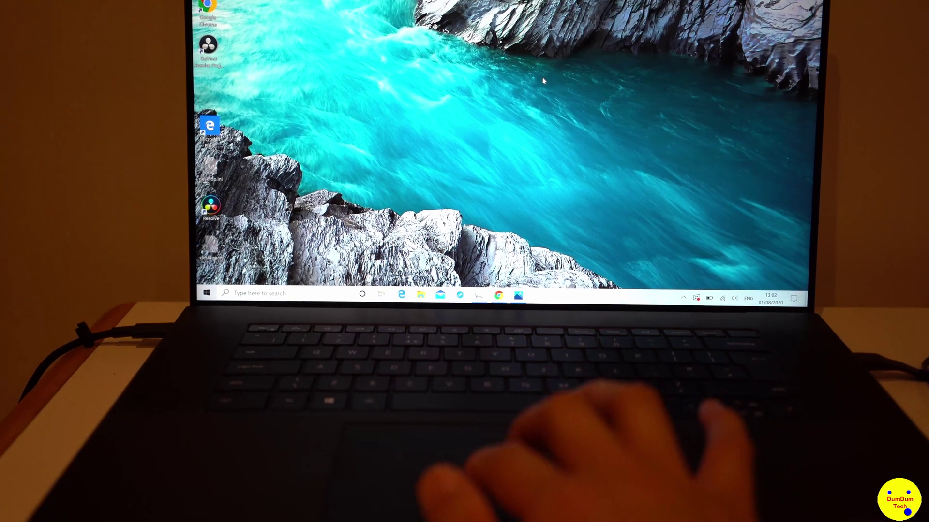